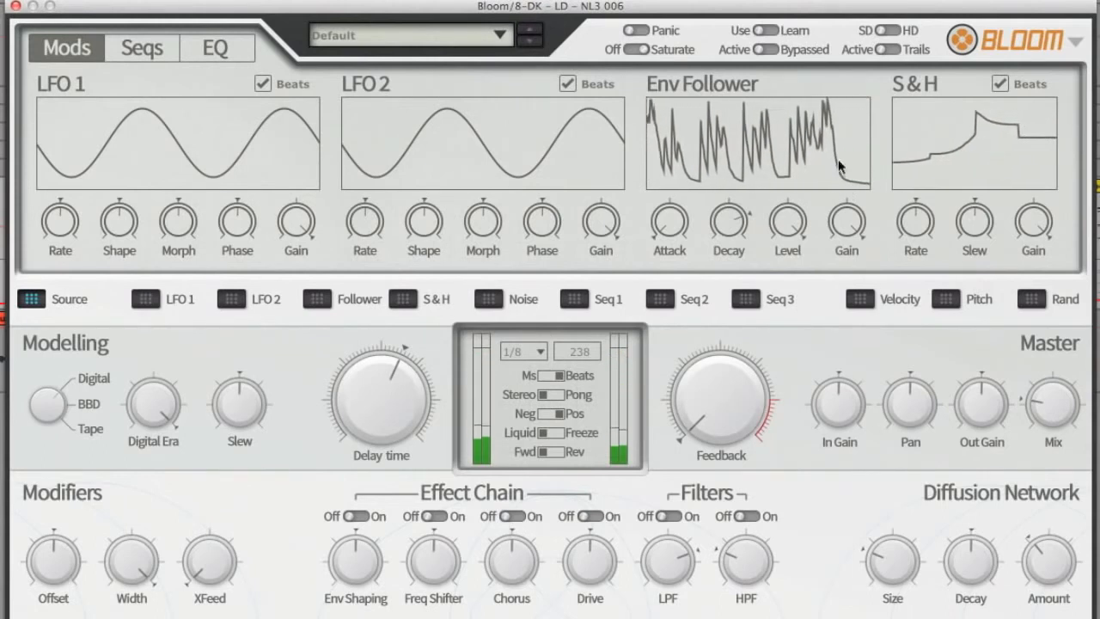
Step: Step through and audition the factory presets one after another, from Bell Extender PC onward to Tribal Bass PC
left_click(530, 44)
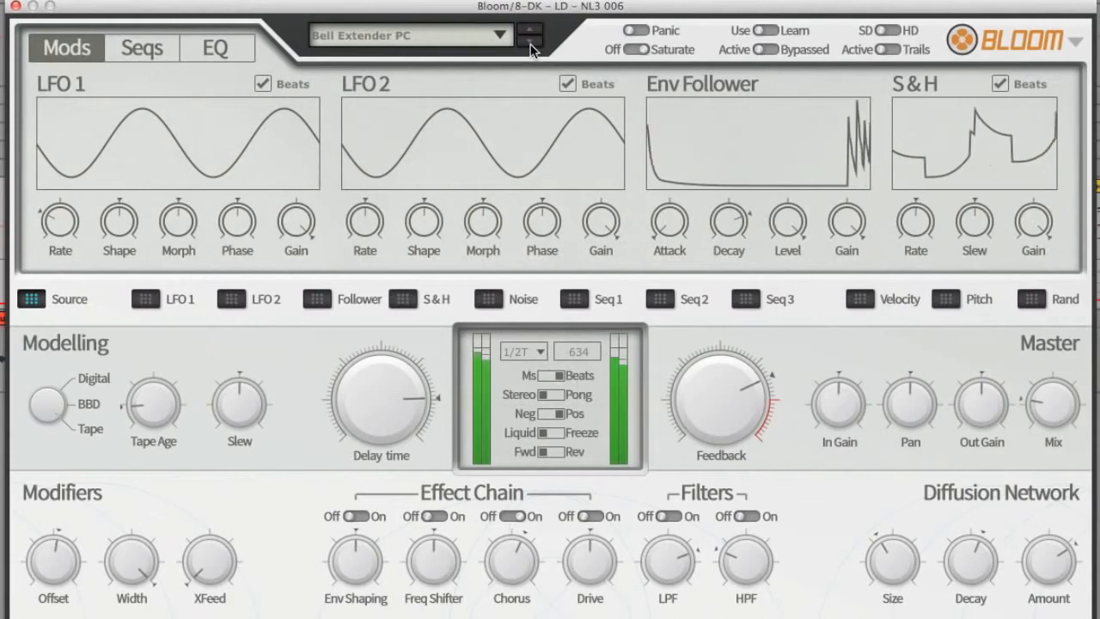
left_click(532, 48)
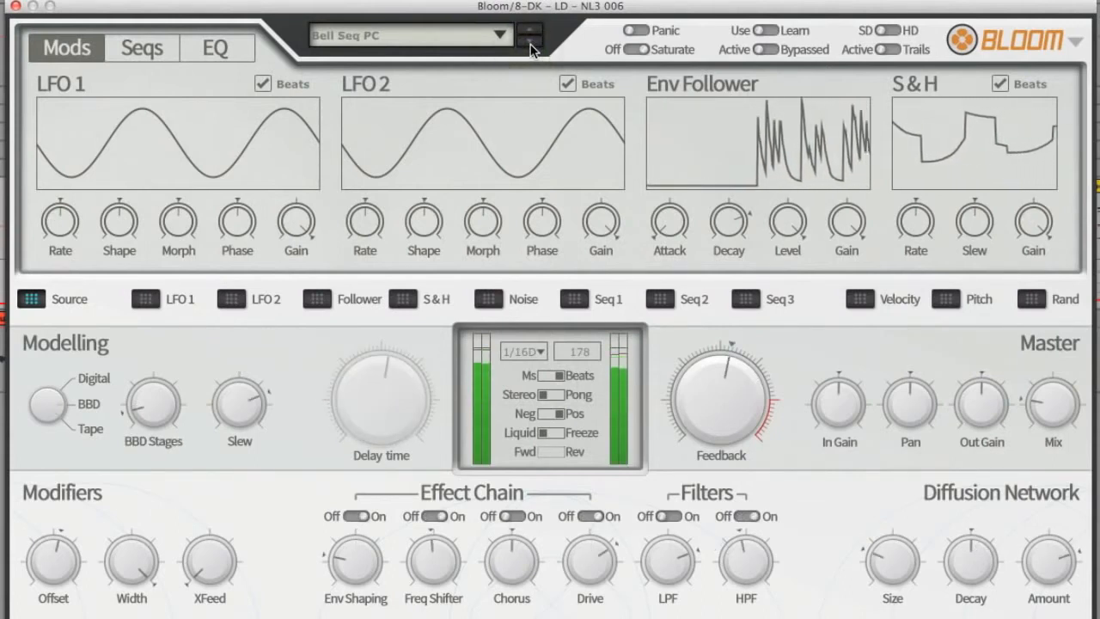
left_click(532, 48)
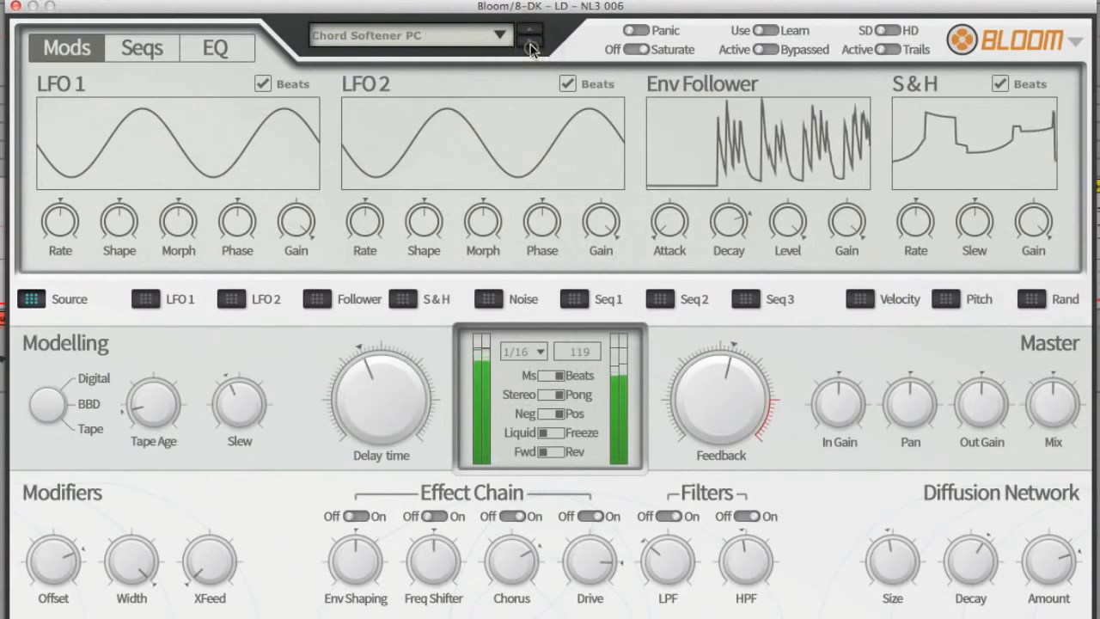
left_click(531, 48)
left_click(531, 48)
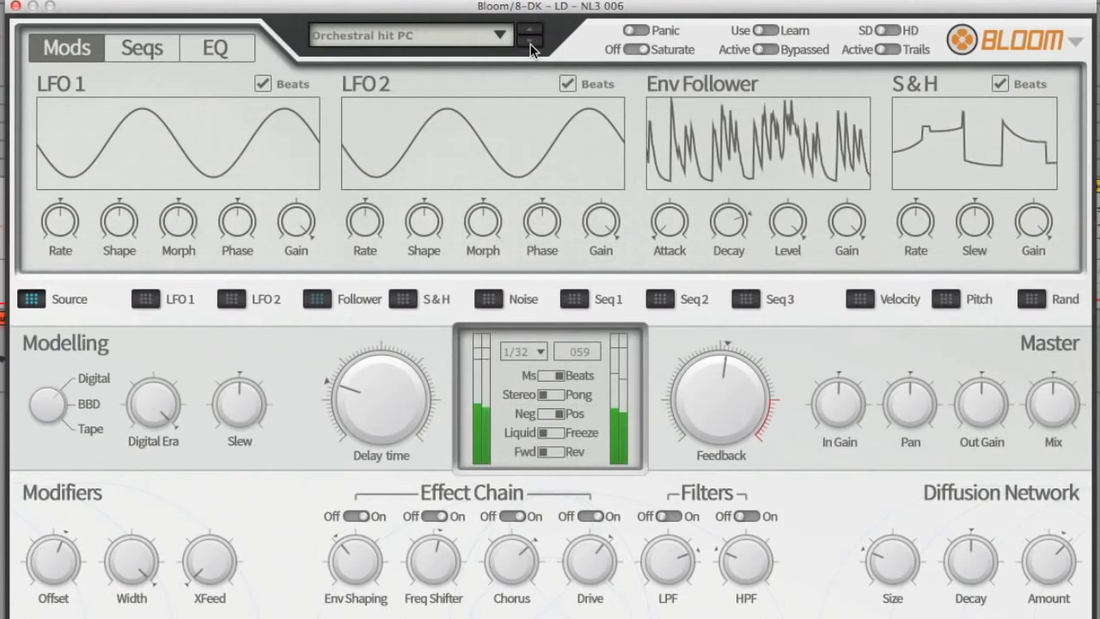
left_click(531, 48)
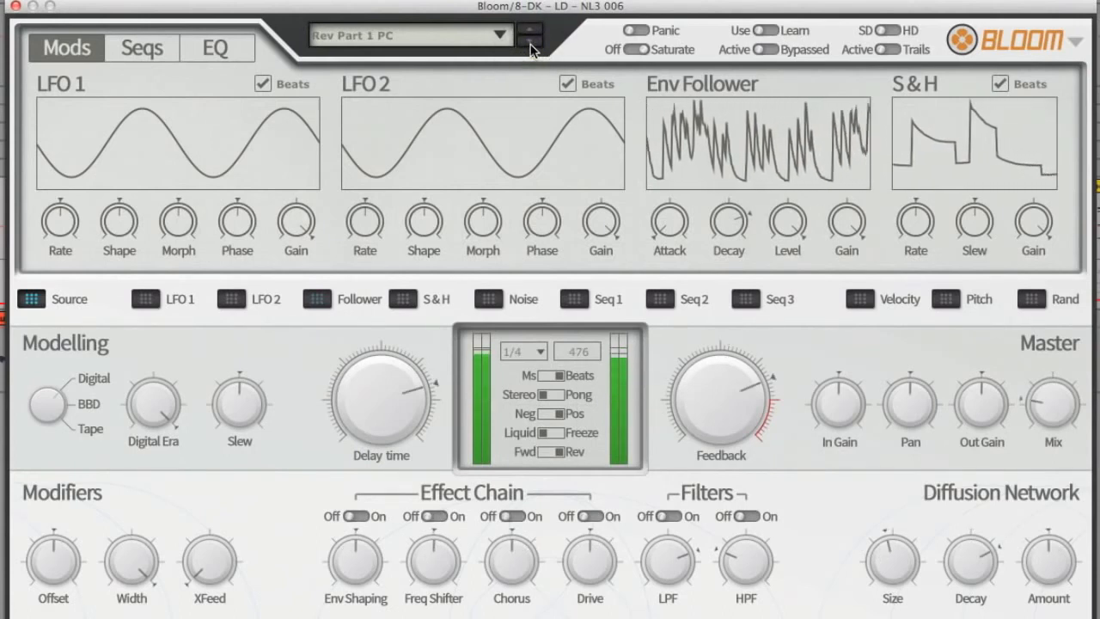
left_click(531, 48)
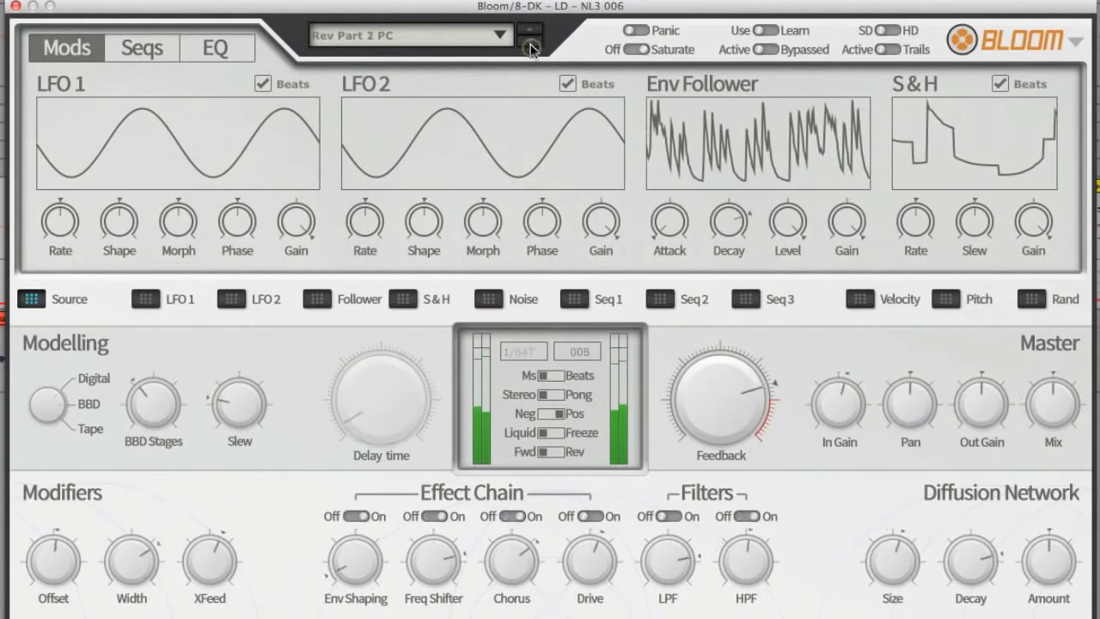
left_click(531, 48)
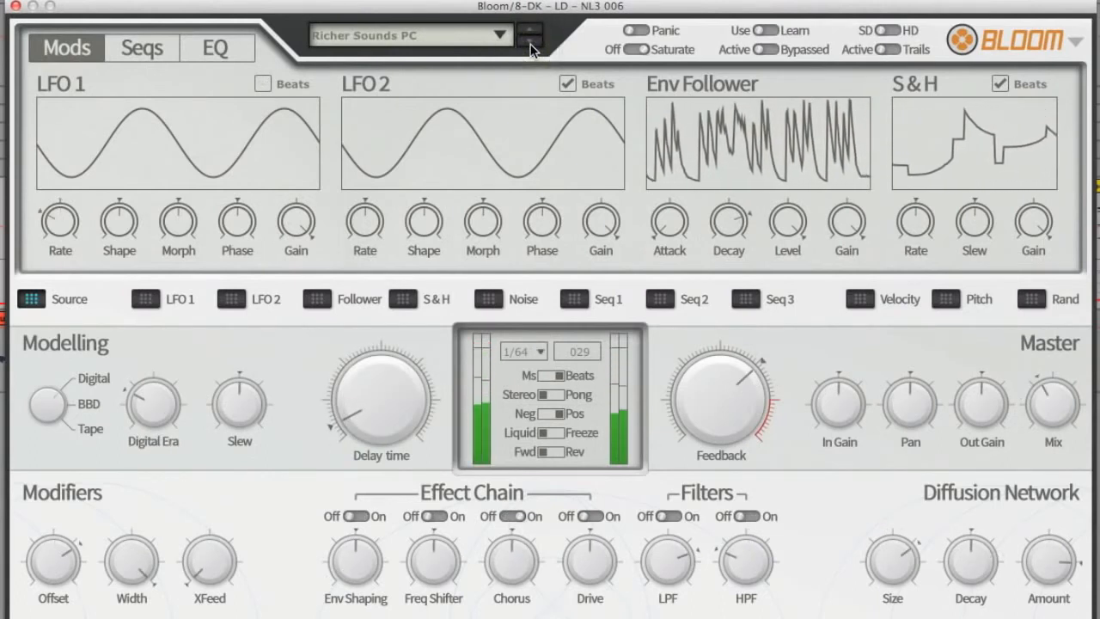
left_click(531, 48)
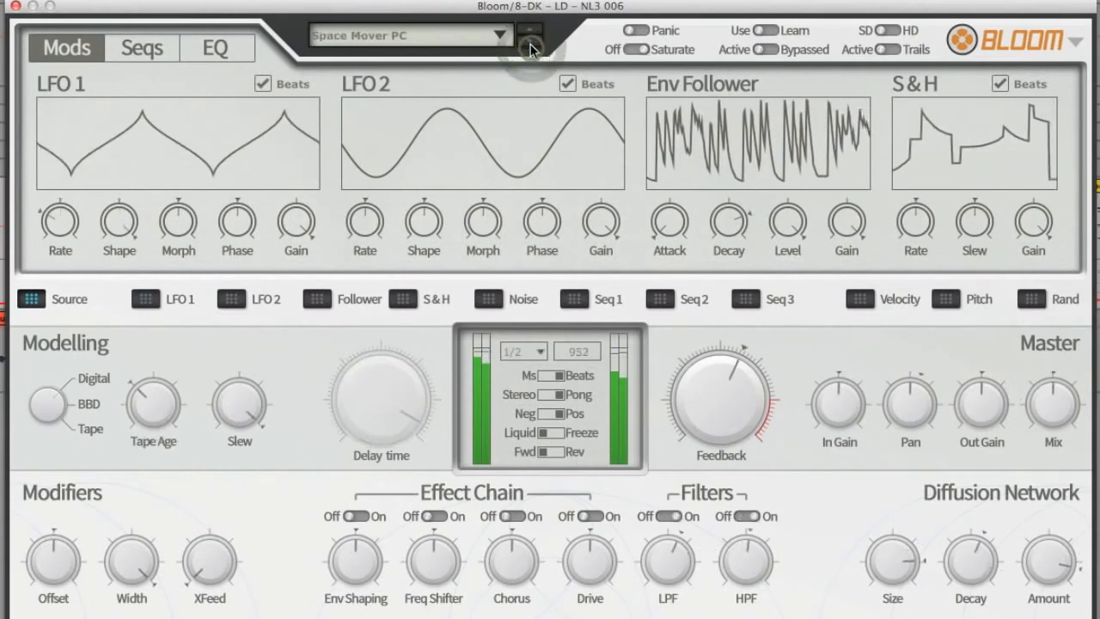
left_click(532, 48)
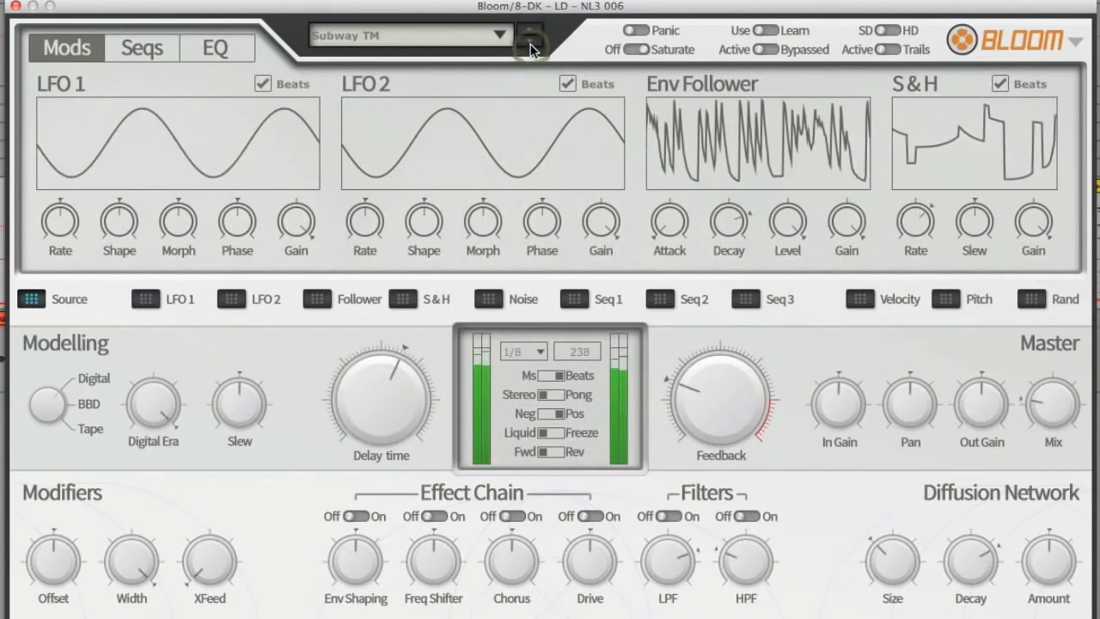
left_click(531, 48)
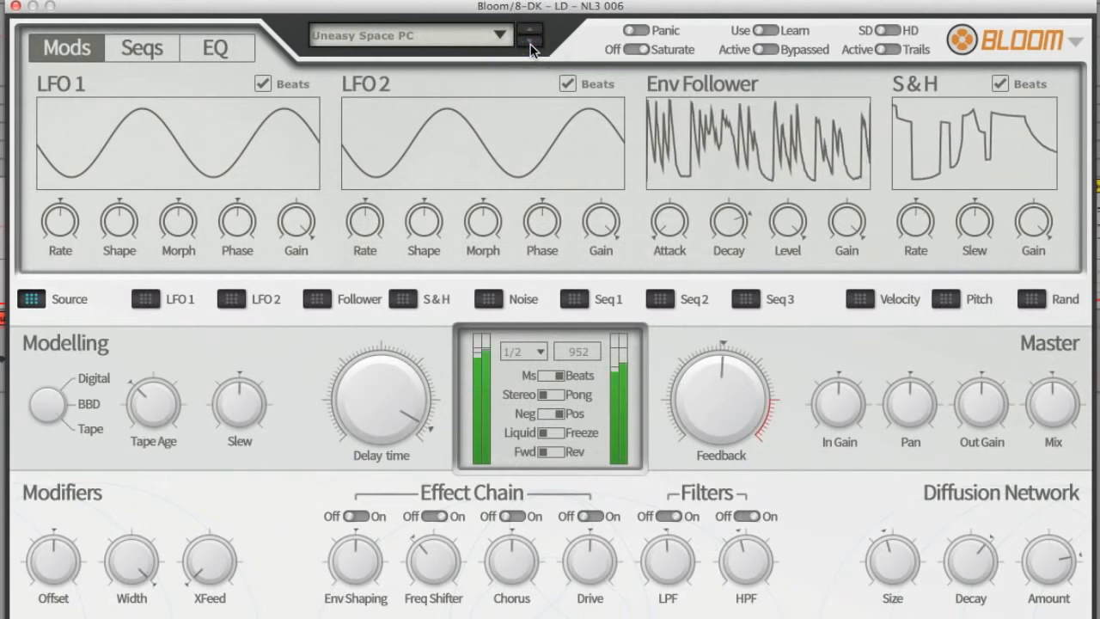
left_click(531, 49)
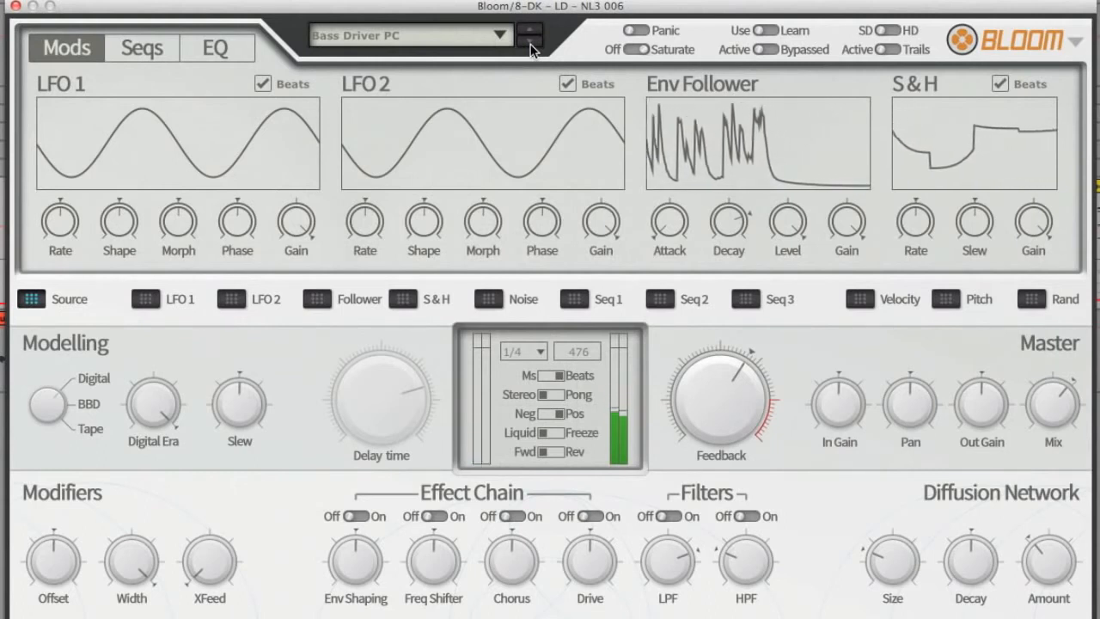
left_click(528, 39)
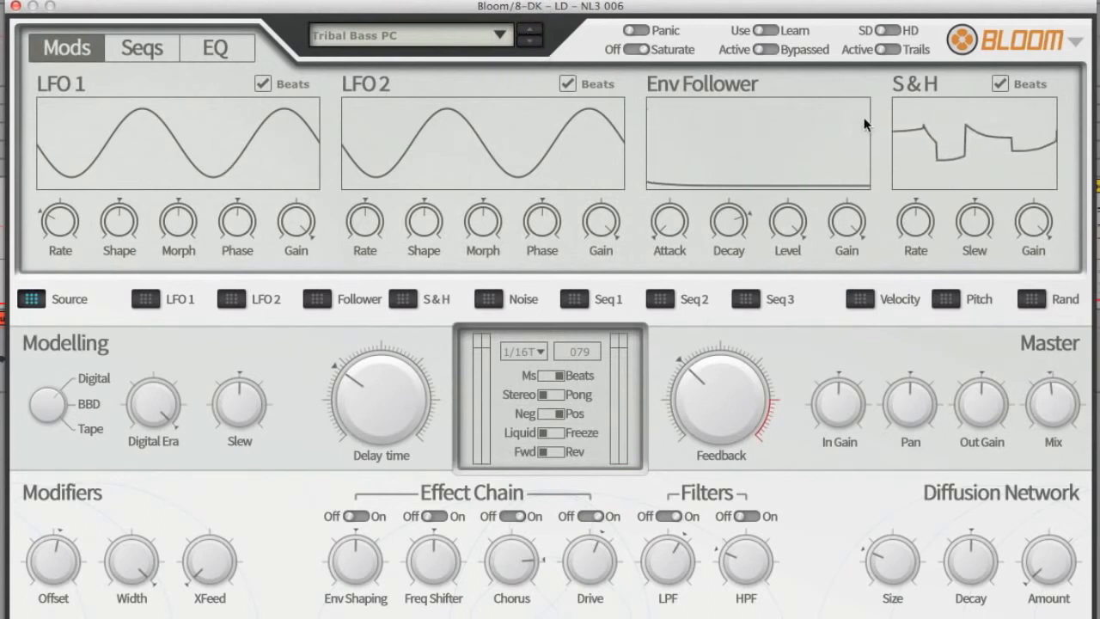
Step: Draw a step pattern in SEQ 1, enable its Delay mode, and redraw the steps as delay times rising from 1/8 to 1/4D
left_click(137, 44)
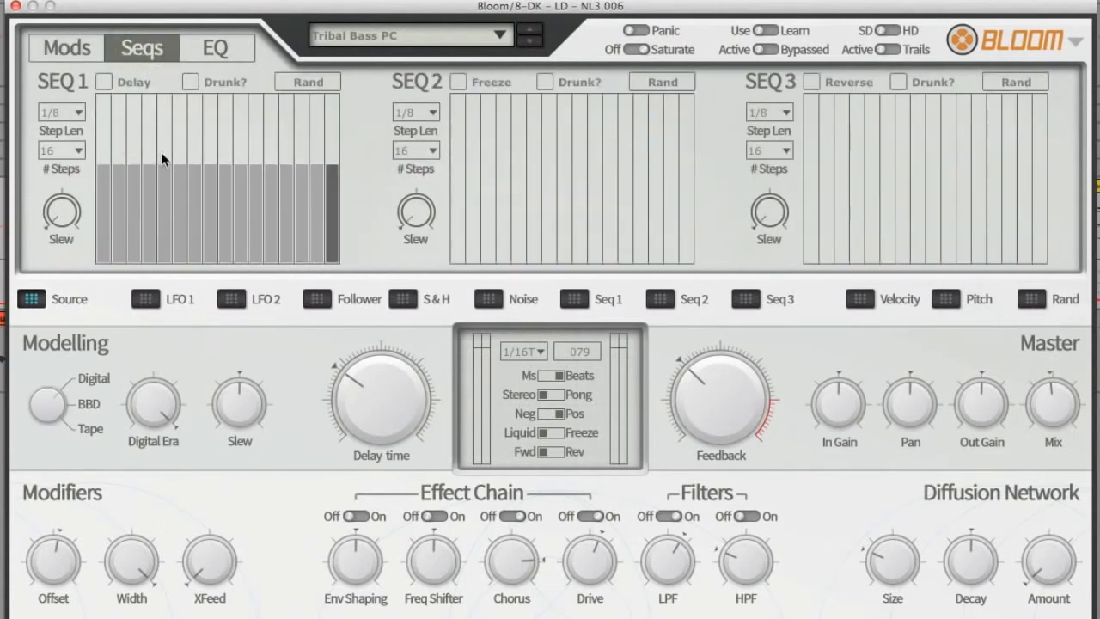
mouse_move(162, 154)
left_mouse_down()
mouse_move(296, 129)
mouse_move(211, 184)
left_mouse_up()
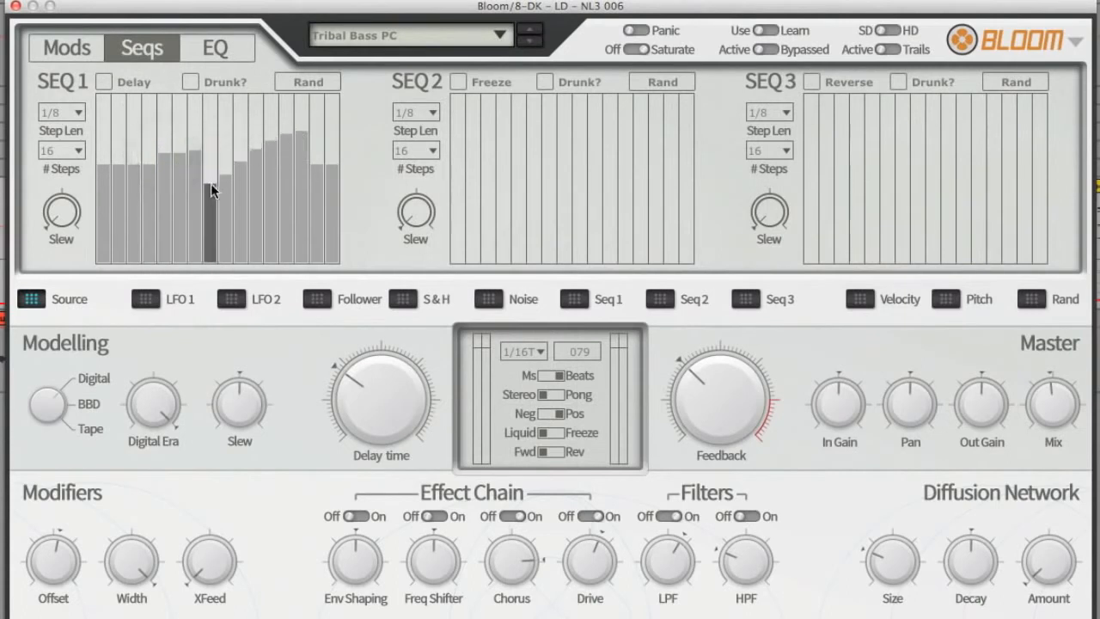
left_click(104, 83)
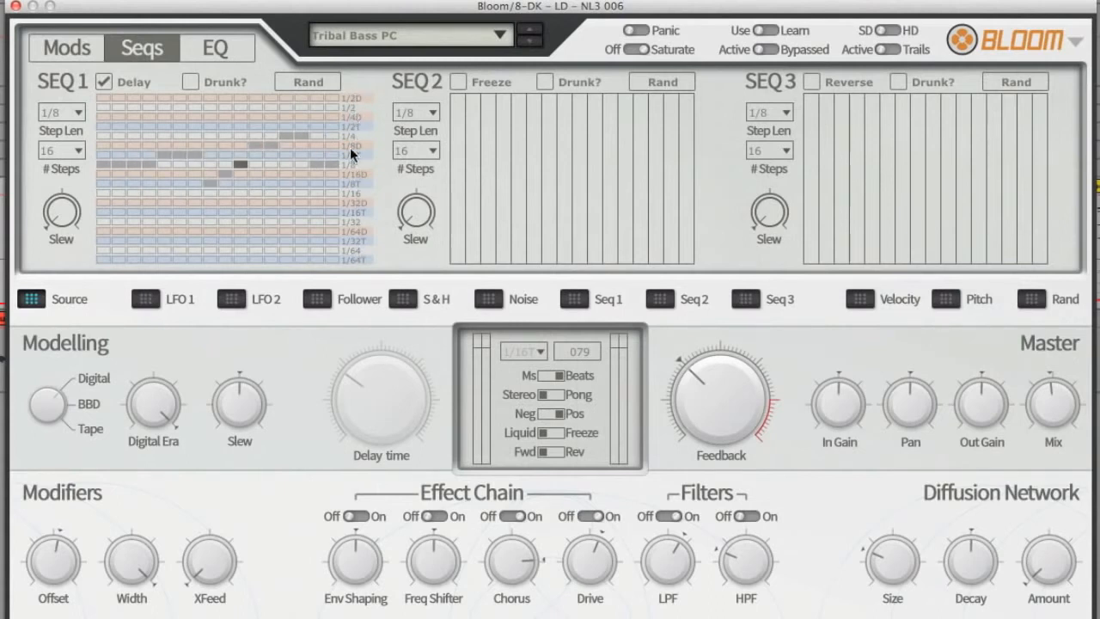
left_click_drag(111, 205, 338, 201)
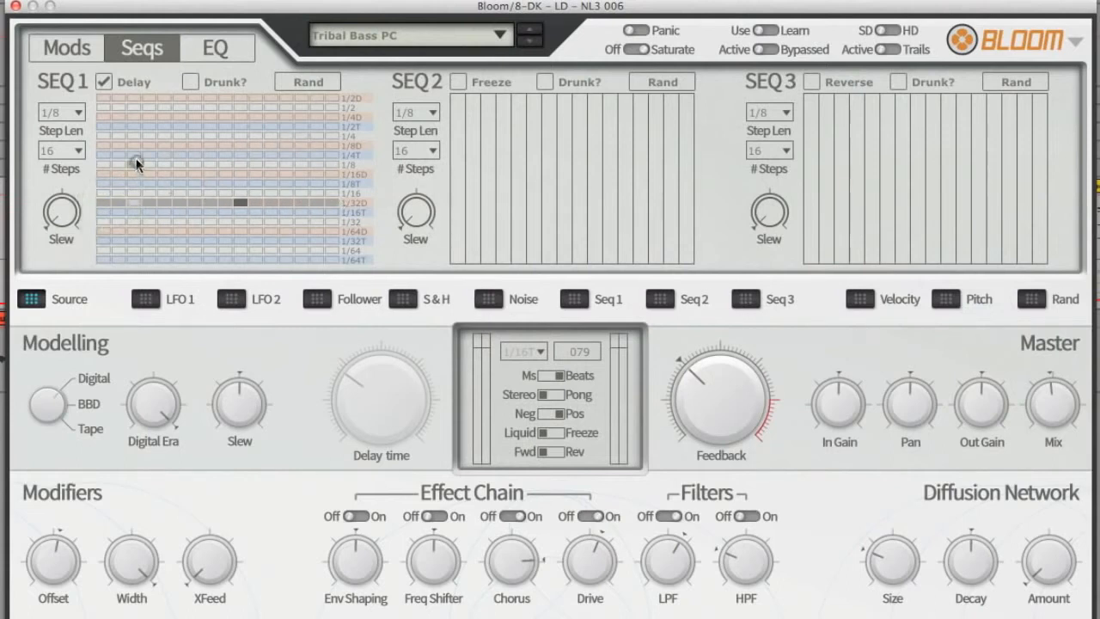
left_click_drag(137, 163, 316, 122)
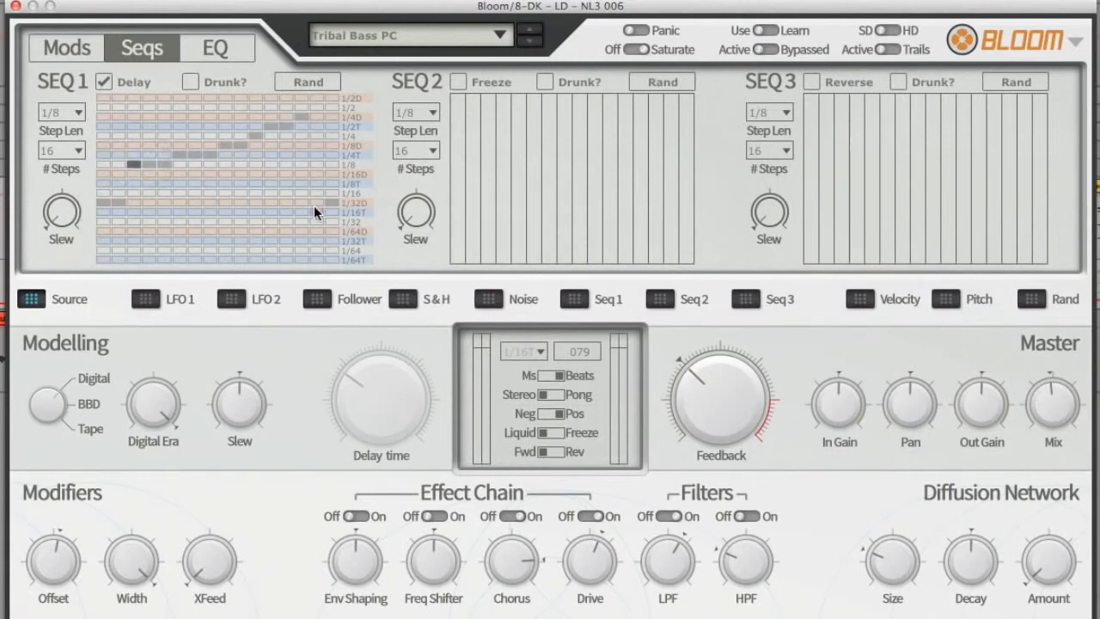
Step: Look over the EQ page with its diffusor and effect chain routing options, and return to the modulation view
left_click(215, 50)
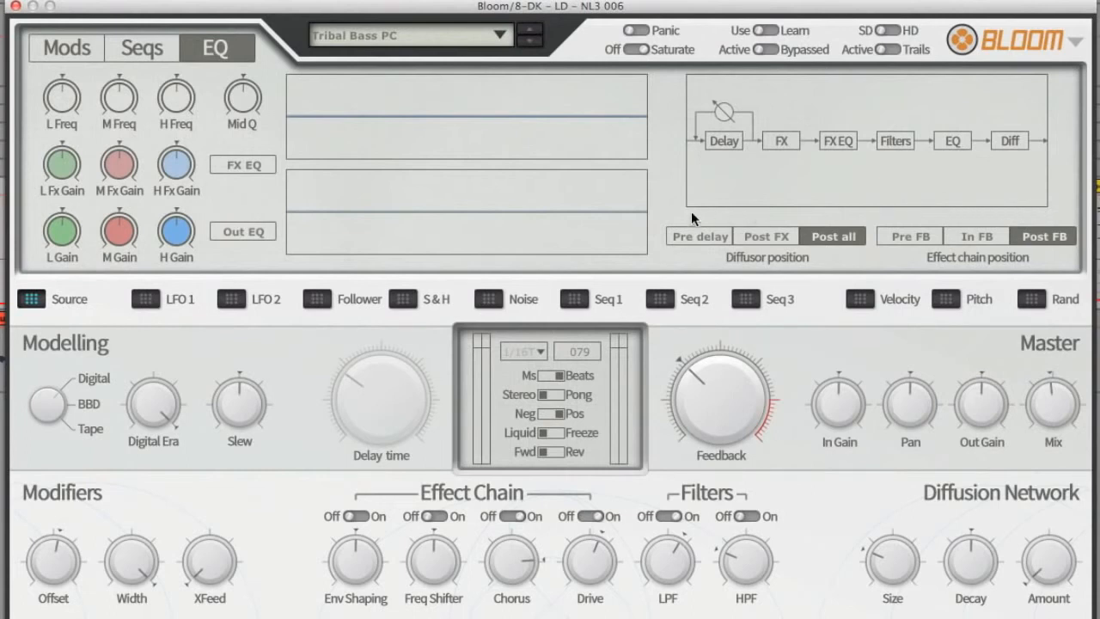
left_click(69, 47)
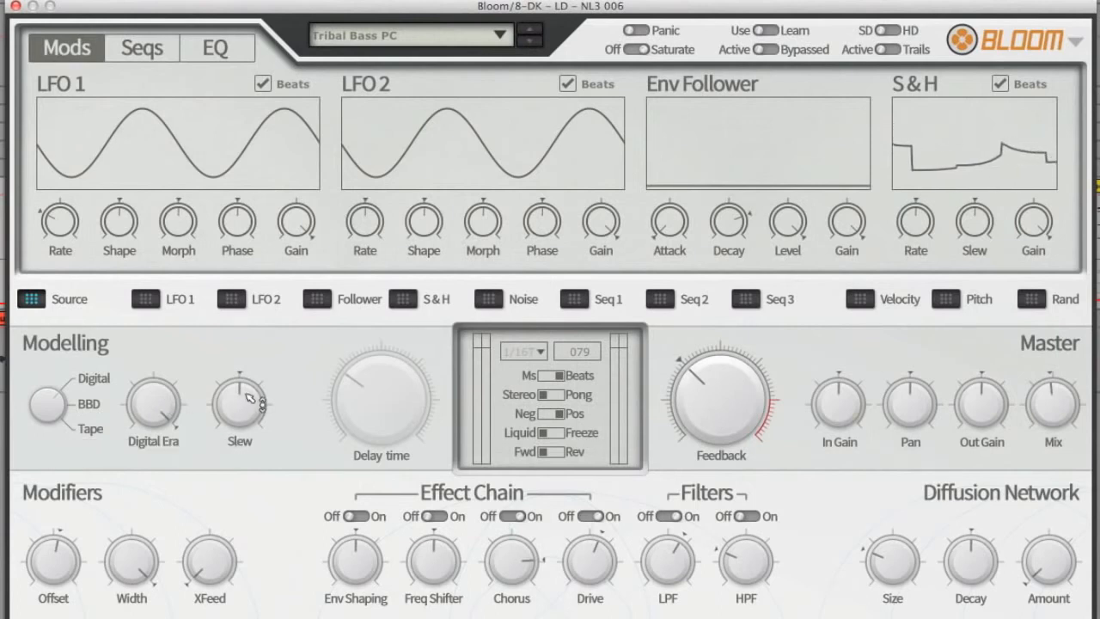
Step: Raise the Modelling Slew slightly and try out the Ms/Beats, Stereo/Pong, Neg/Pos and Liquid/Freeze delay switches
mouse_move(249, 402)
left_mouse_down()
mouse_move(248, 475)
mouse_move(254, 383)
left_mouse_up()
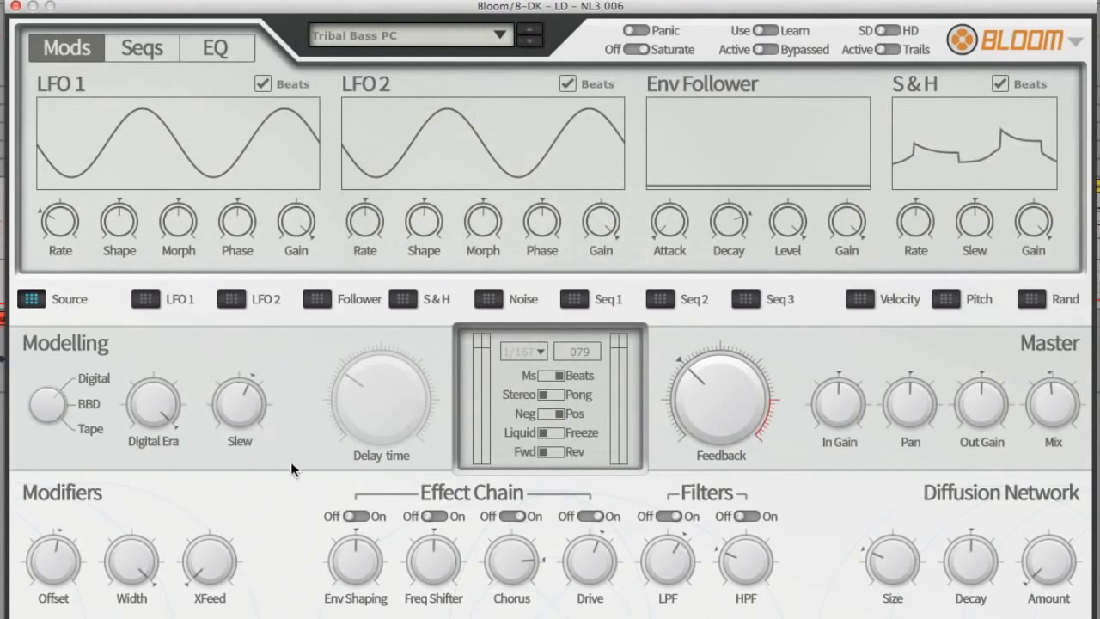
left_click(549, 378)
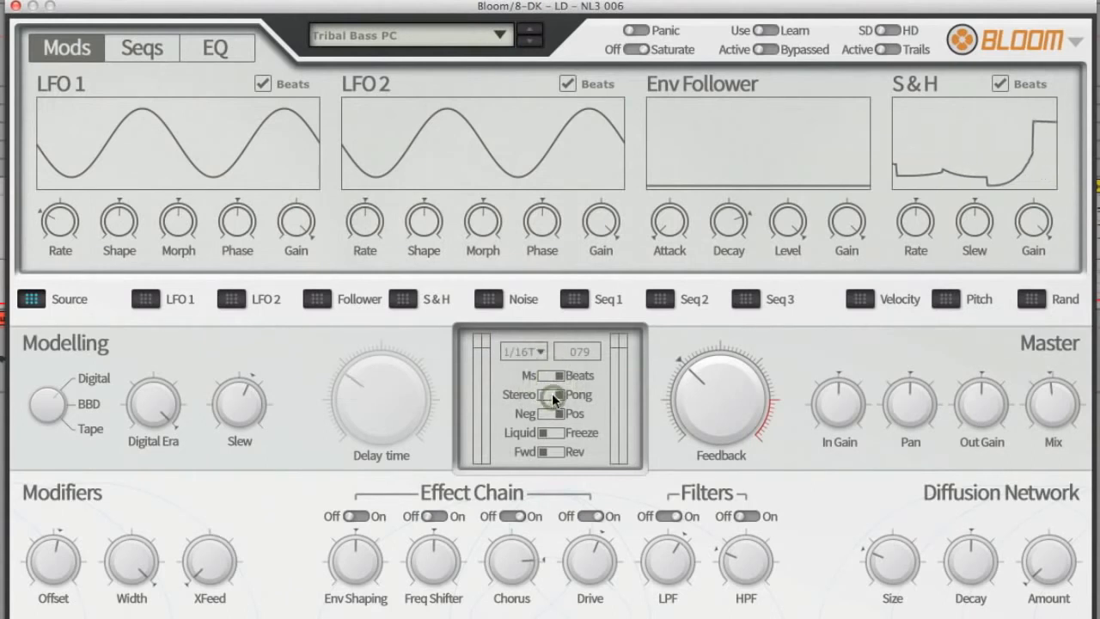
left_click(550, 413)
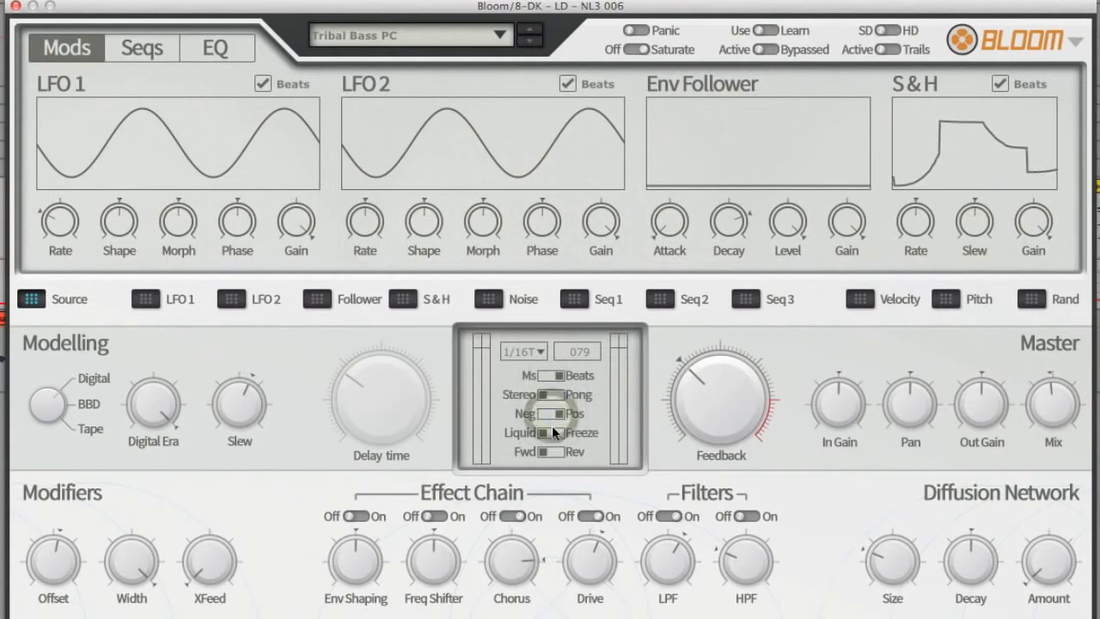
left_click(551, 431)
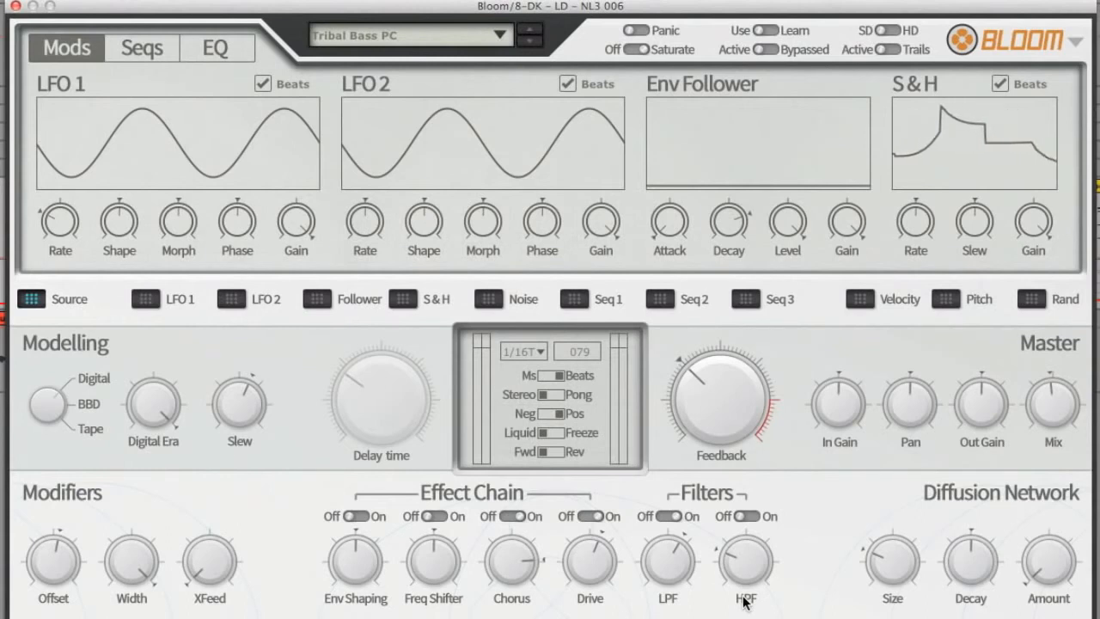
Step: Reset the plug-in to its default preset
left_click(446, 32)
mouse_move(392, 138)
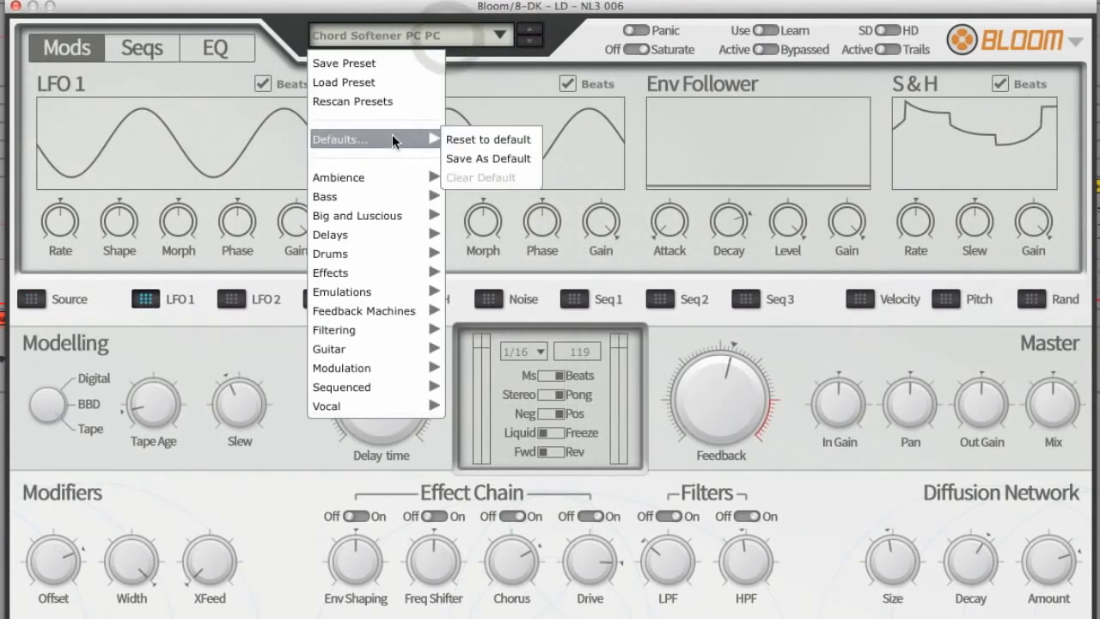
left_click(487, 139)
left_click(667, 238)
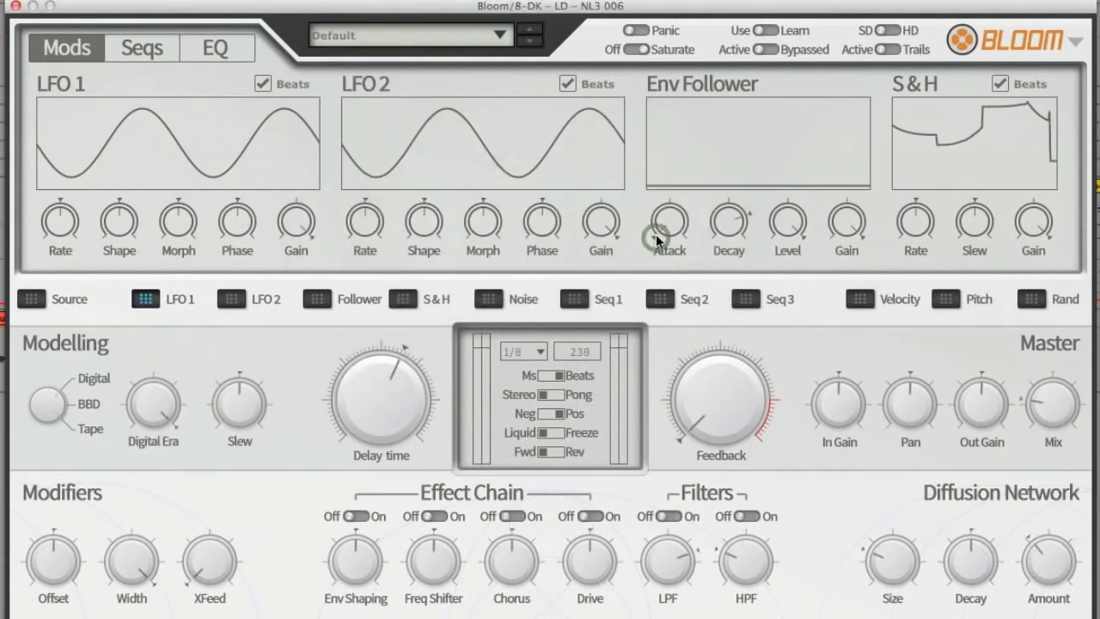
Step: Raise the Feedback to slightly above 43% and the Master Mix to just past its midpoint
left_click_drag(739, 425, 748, 274)
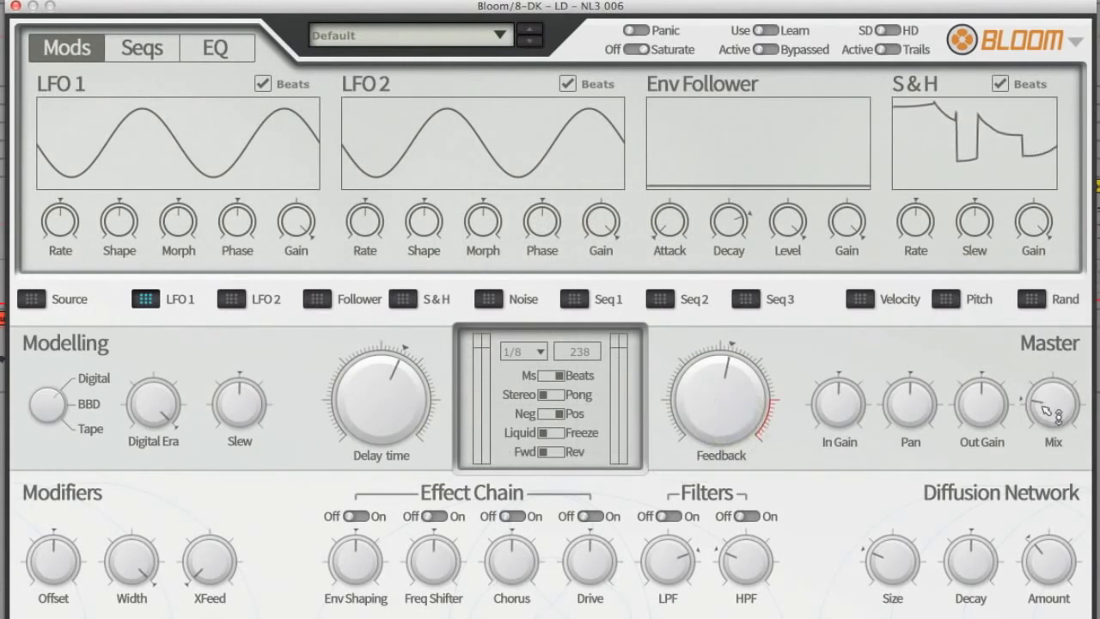
mouse_move(1050, 410)
left_click_drag(1051, 414, 1066, 310)
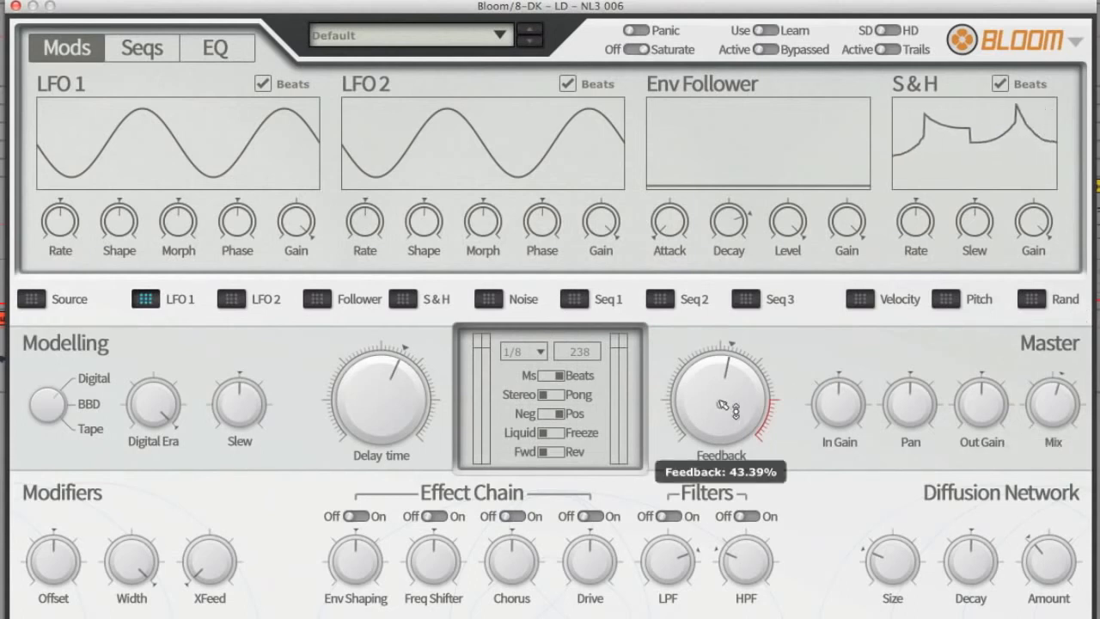
left_click_drag(722, 396, 725, 400)
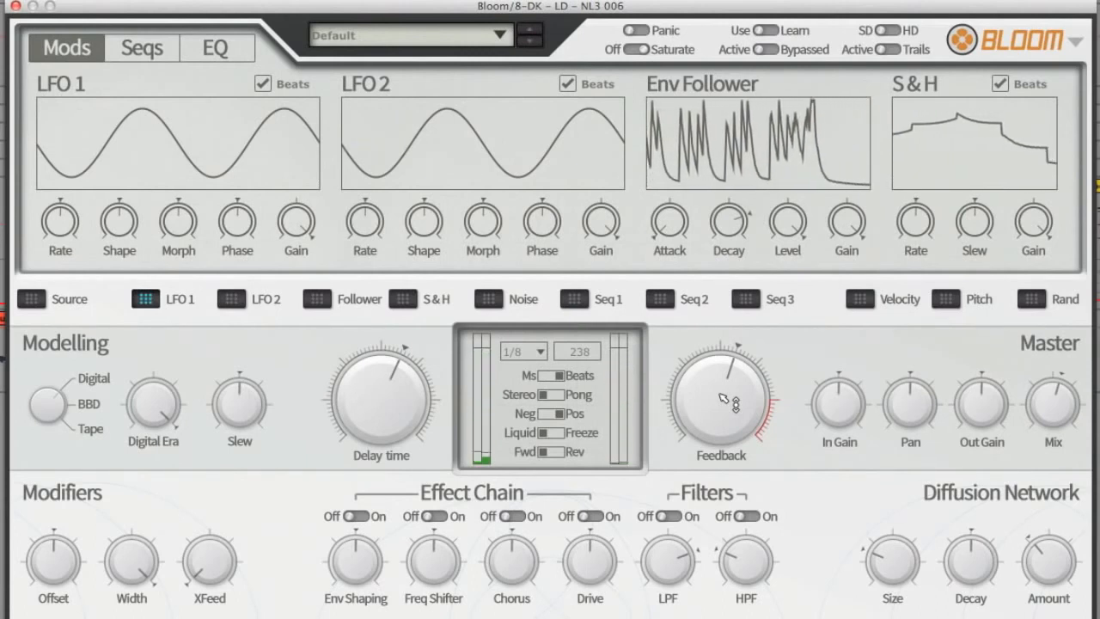
Step: Switch on the Frequency Shifter in the effect chain and modulate its pitch with LFO 1 and the envelope follower
left_click(438, 516)
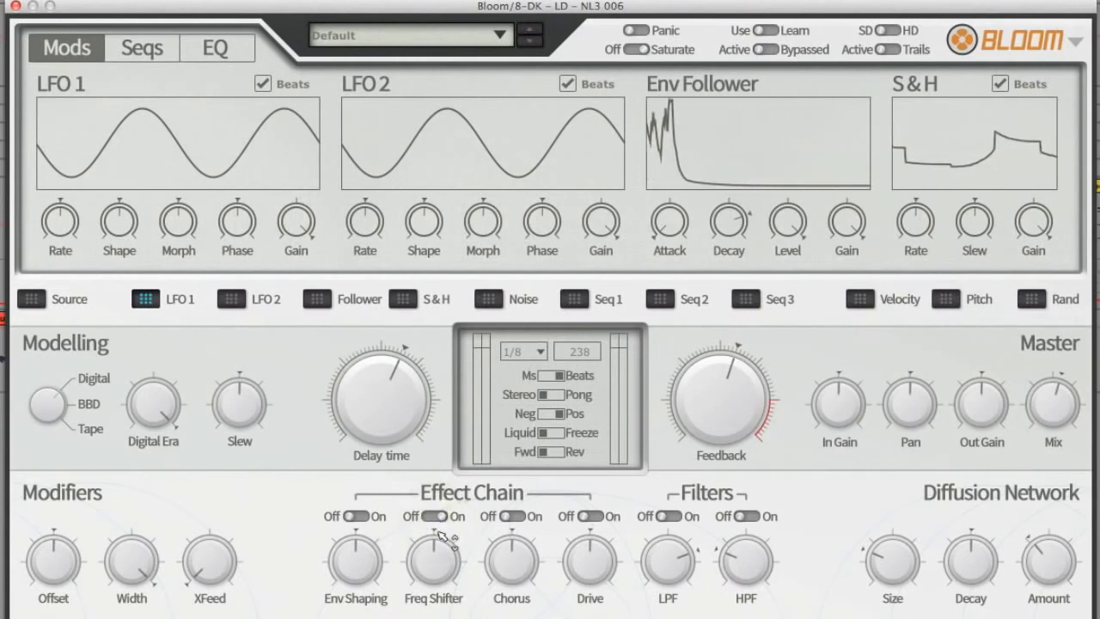
mouse_move(440, 533)
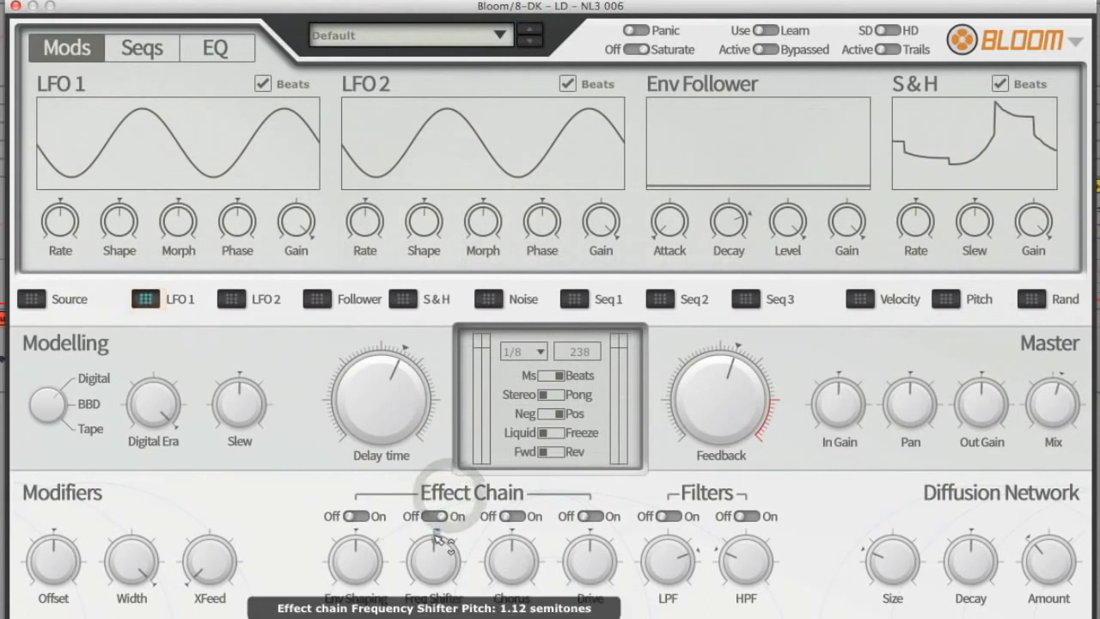
left_click_drag(436, 536, 452, 424)
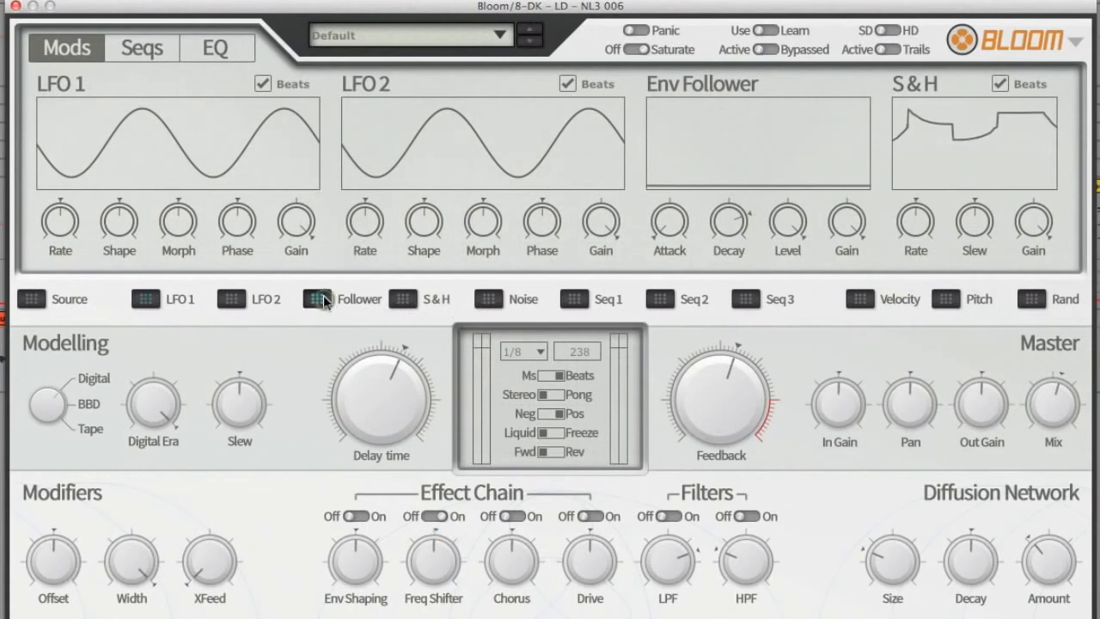
left_click_drag(436, 540, 459, 478)
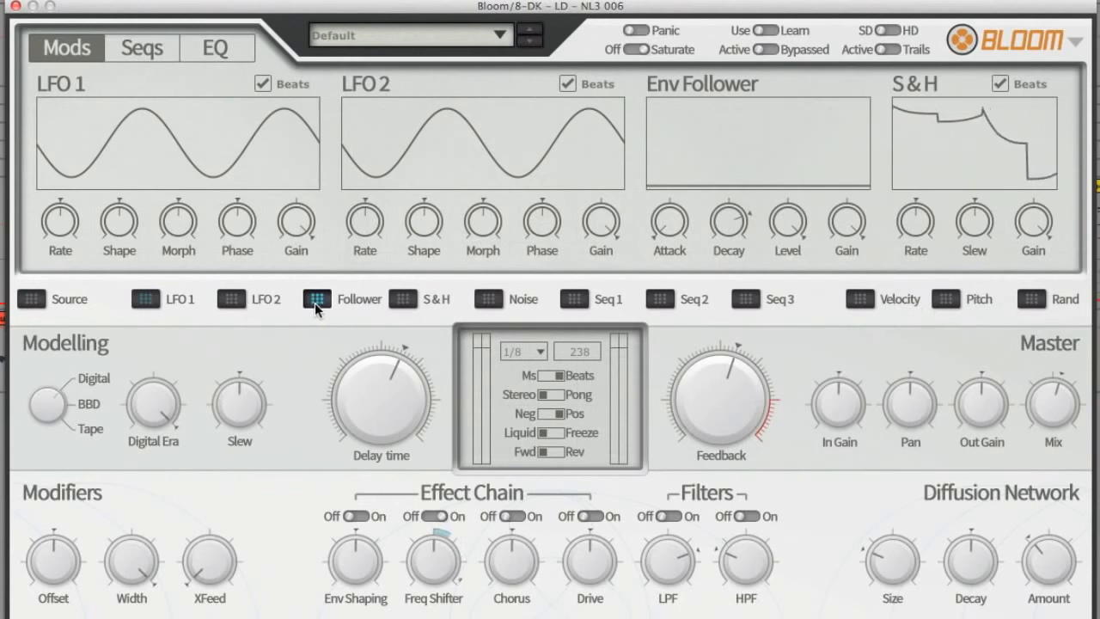
Step: Load the Comb My Drums PC preset from the Filtering category
left_click(500, 38)
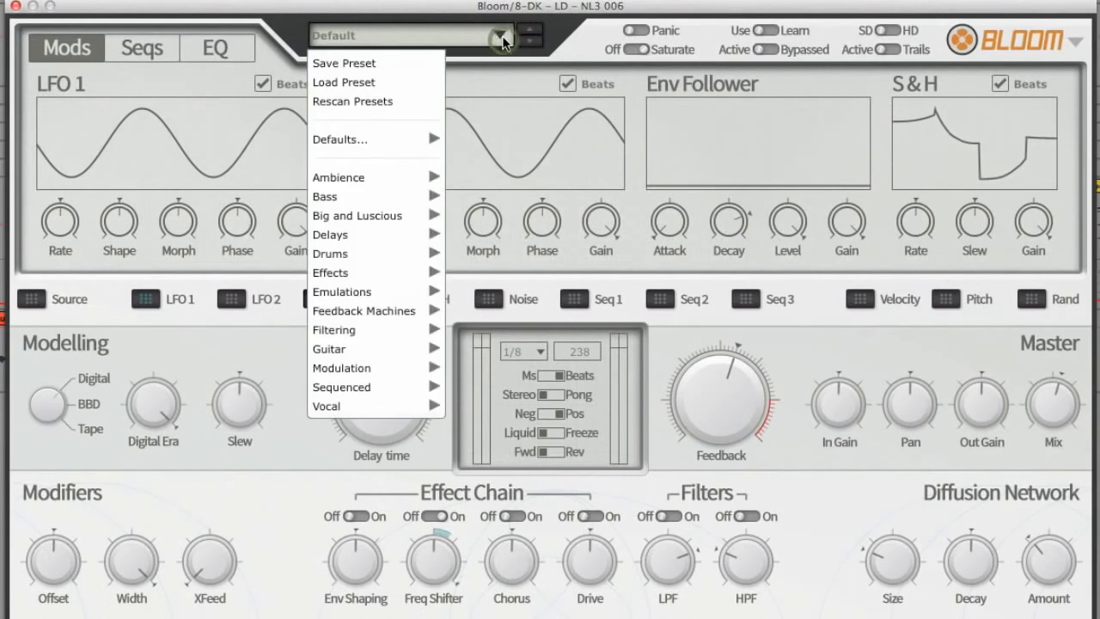
mouse_move(382, 332)
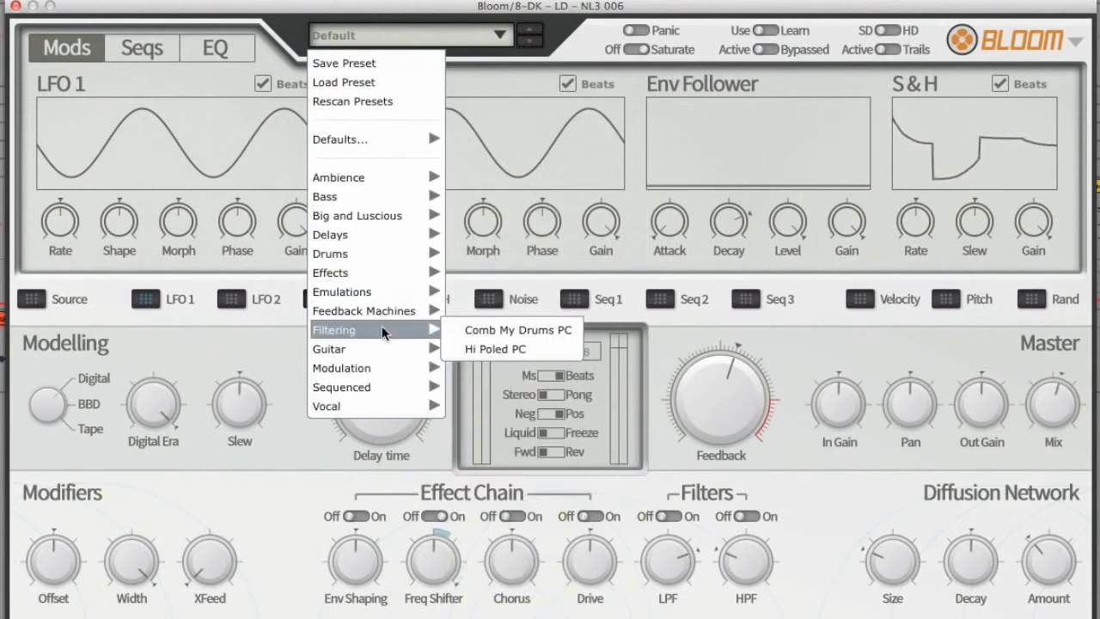
left_click(471, 330)
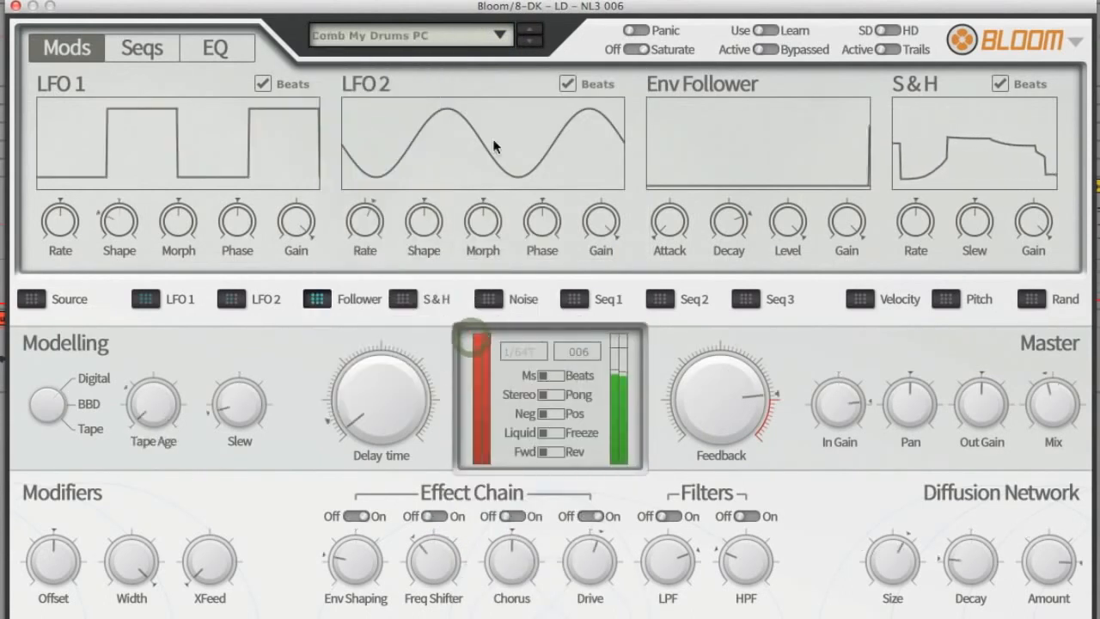
Step: Audition the presets following Comb My Drums PC one by one, from Hi Poled PC through the bass and slapback presets to Chorus Thick RD
left_click(528, 41)
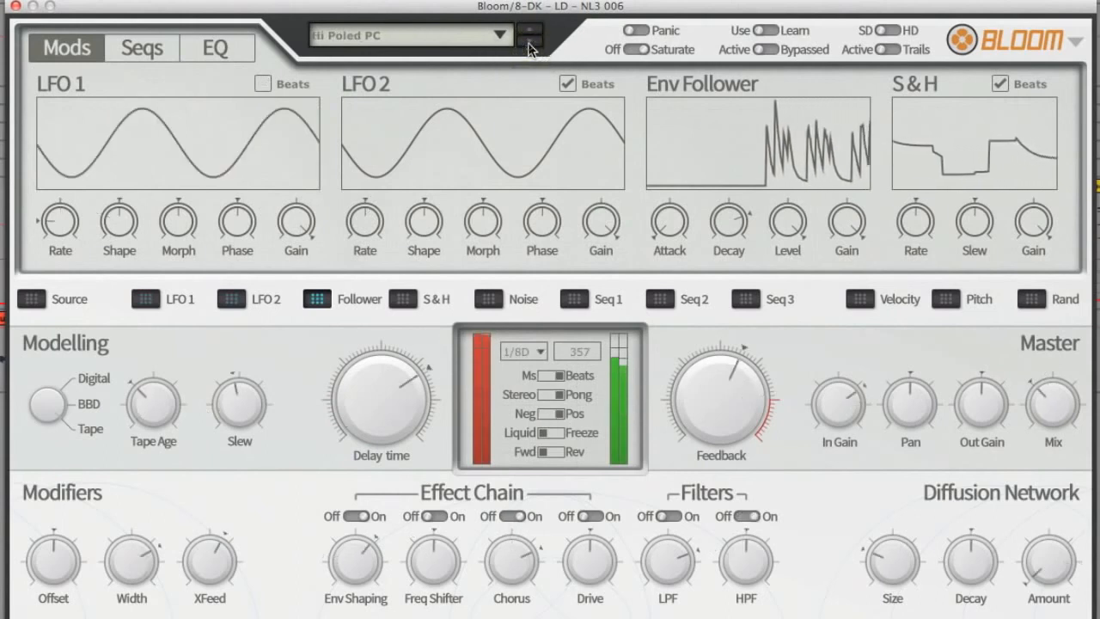
left_click(529, 47)
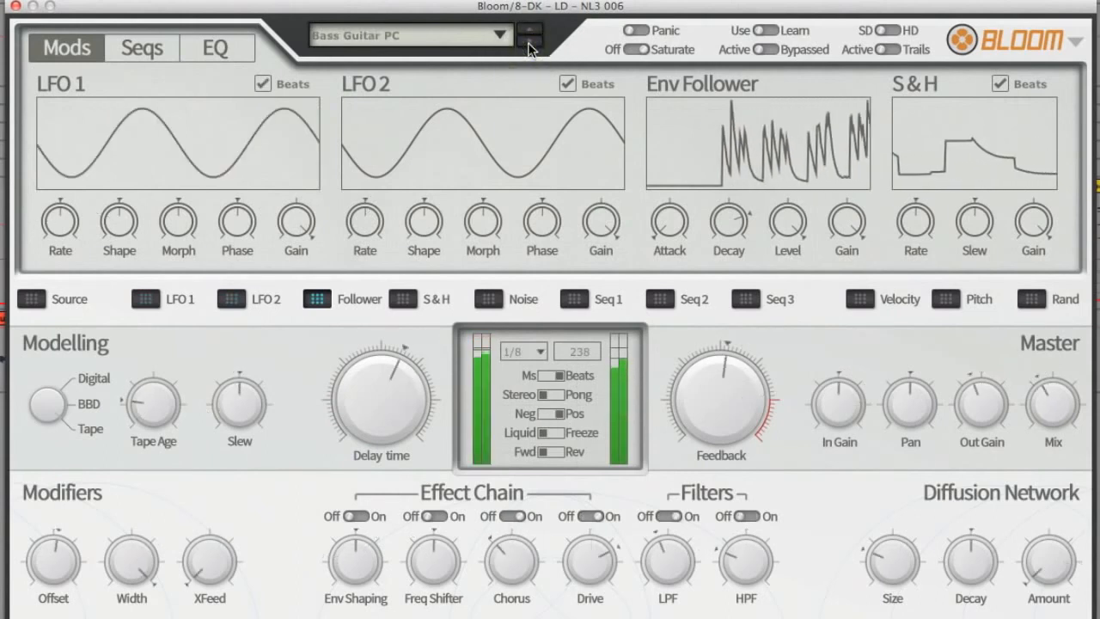
left_click(528, 47)
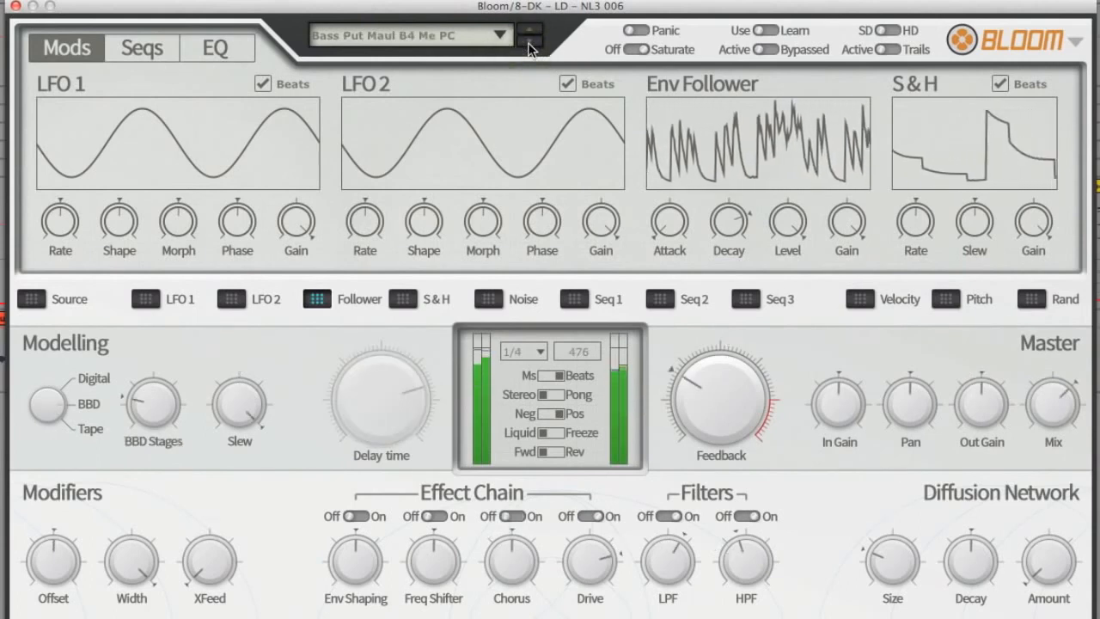
left_click(528, 47)
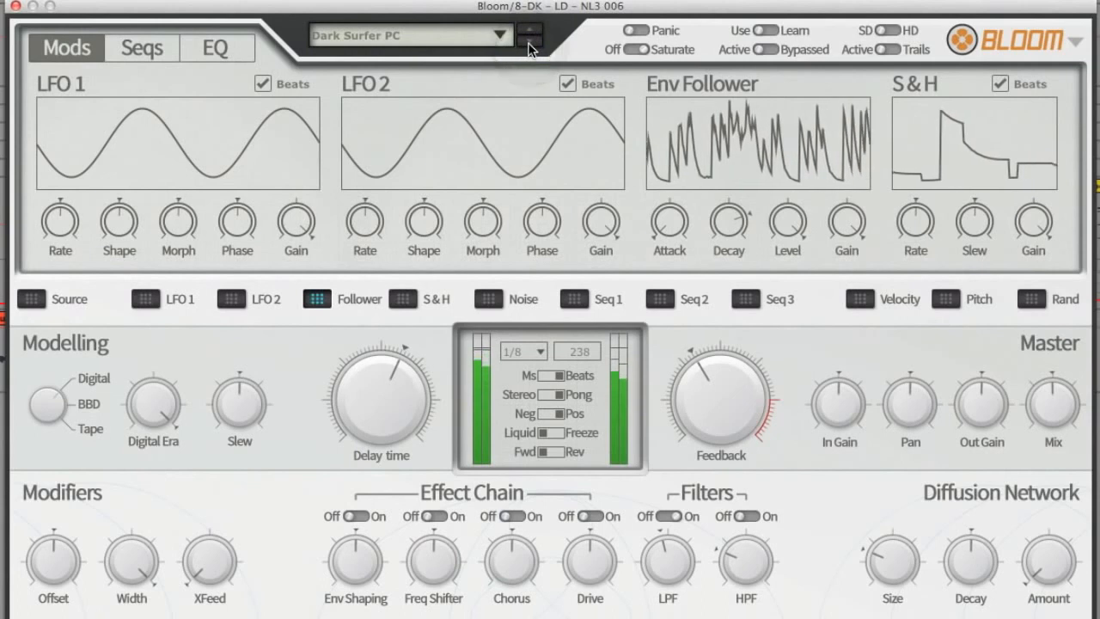
left_click(528, 47)
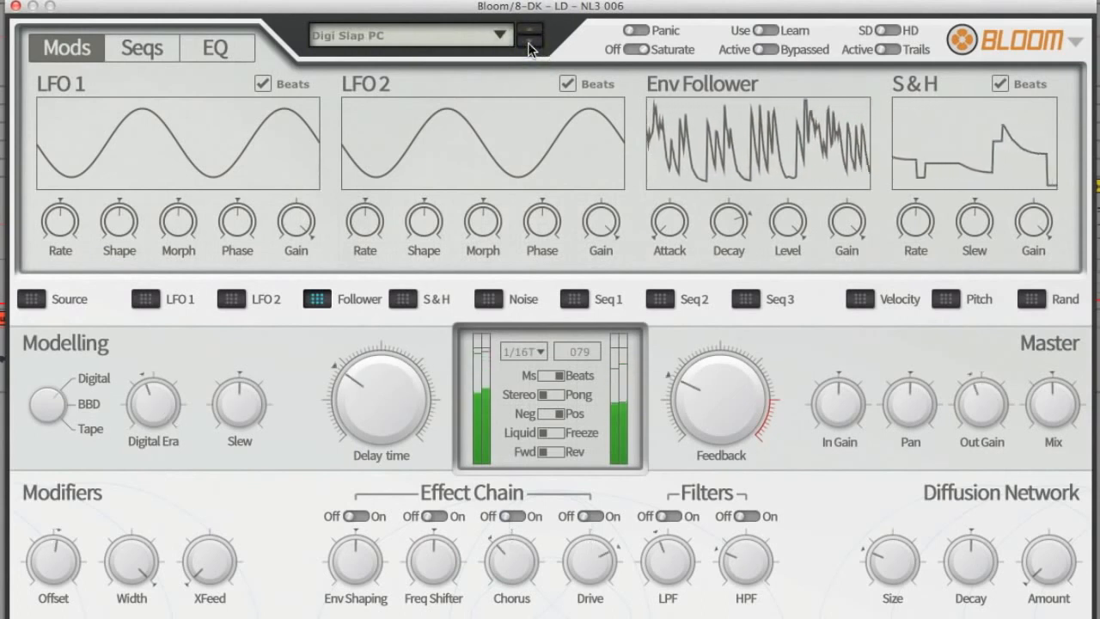
left_click(528, 48)
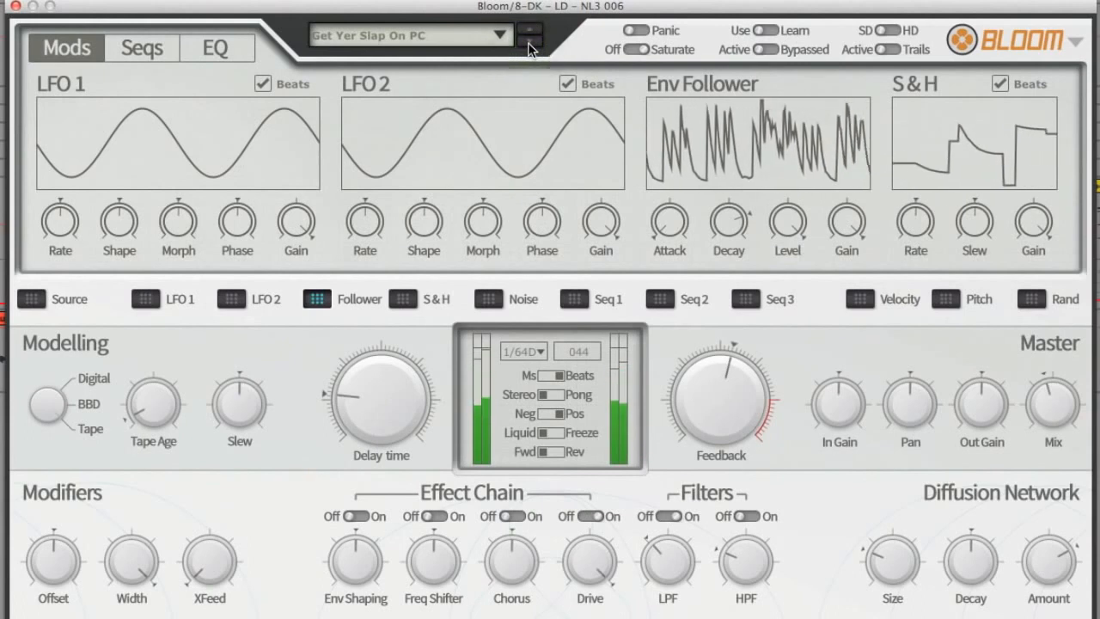
left_click(528, 48)
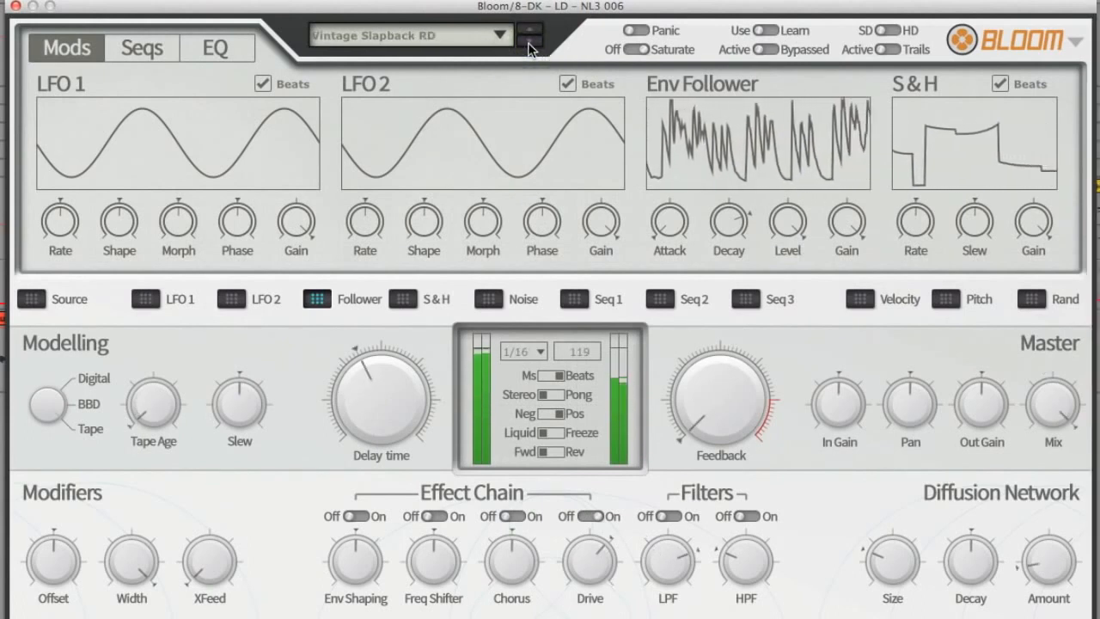
left_click(528, 48)
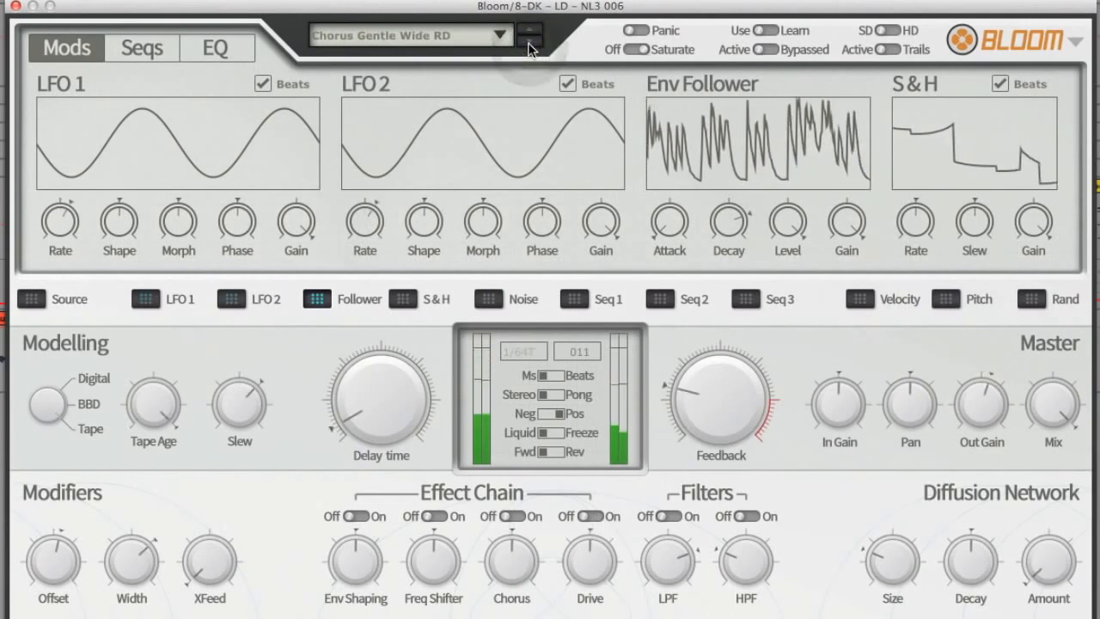
left_click(528, 48)
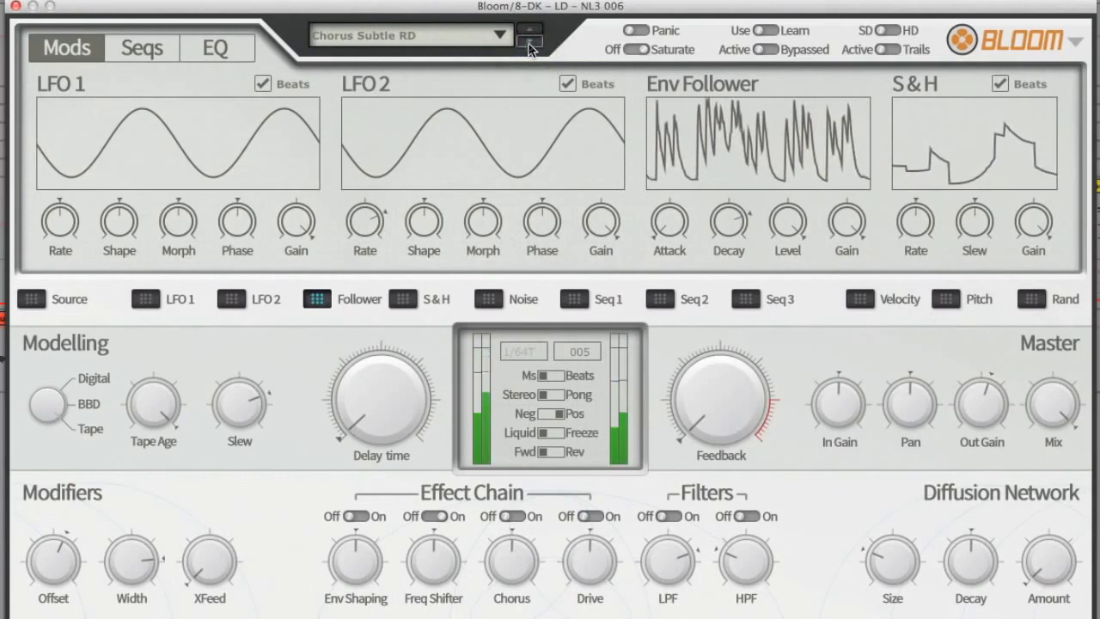
left_click(529, 48)
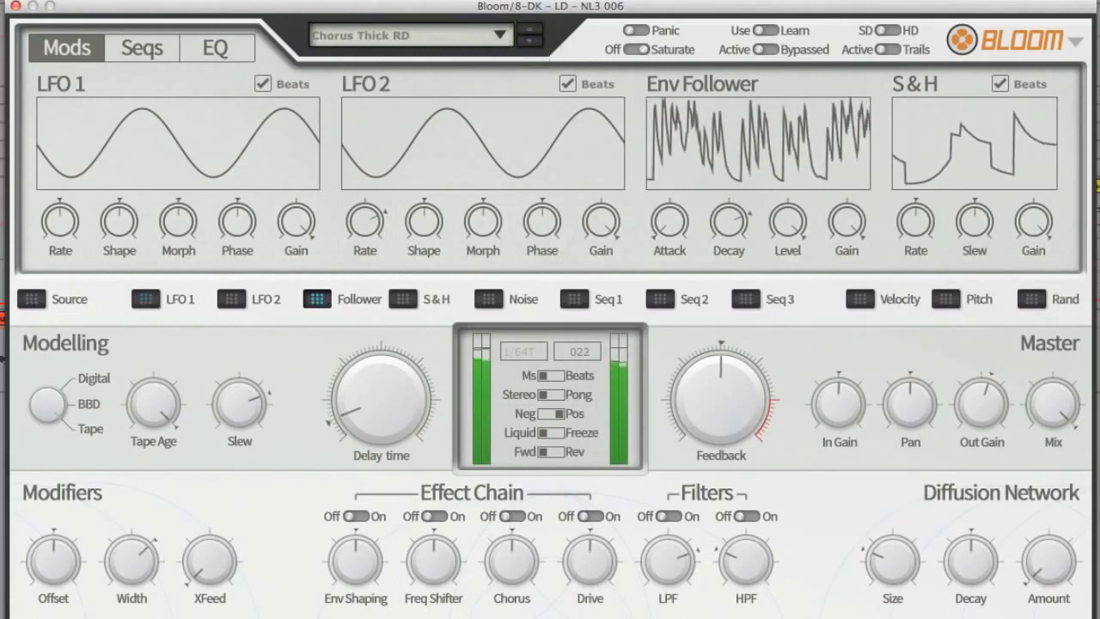